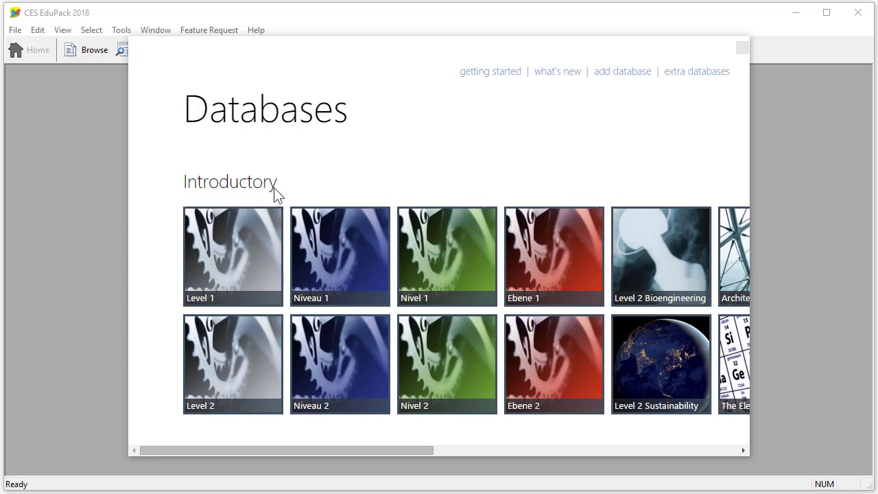
Open the Level 1 database from the Databases dialog.
{"action": "left_click_drag", "start_coordinate": [312, 450], "coordinate": [568, 453]}
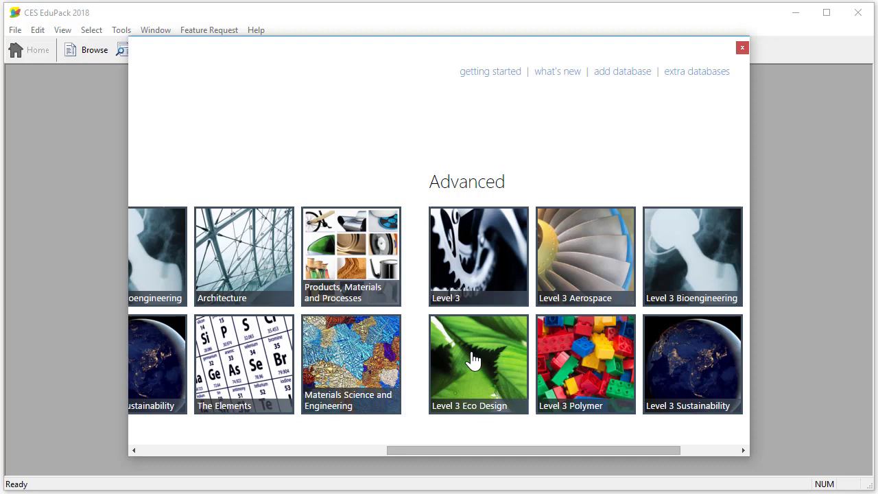
{"action": "left_click_drag", "start_coordinate": [461, 452], "coordinate": [202, 457]}
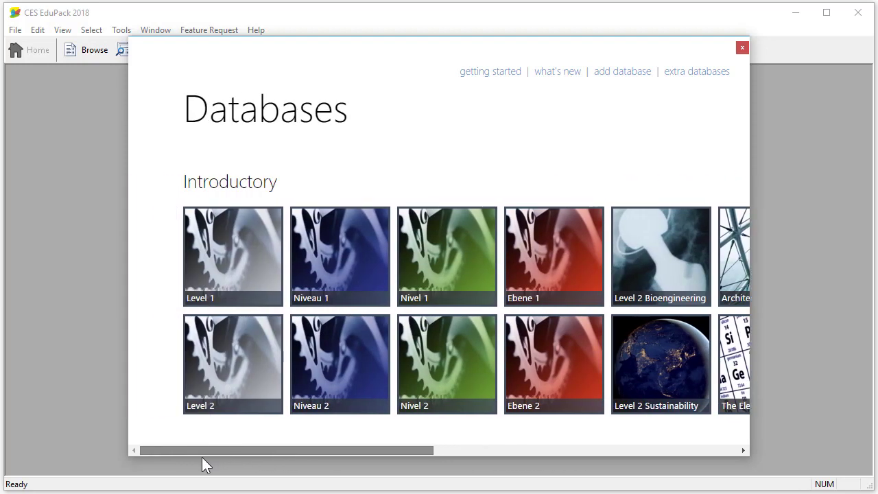
{"action": "left_click", "coordinate": [224, 255]}
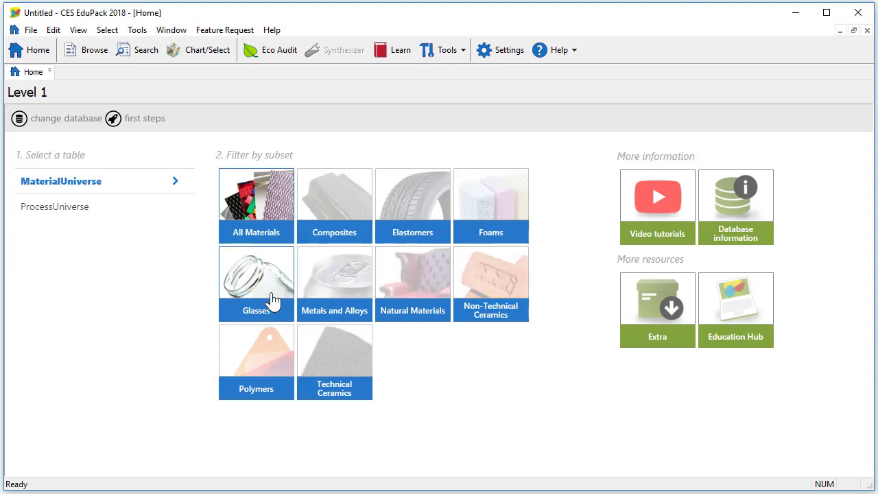
Browse All Materials, expanding Metals and alloys > Non-ferrous, and open the Nickel alloys record.
{"action": "left_click", "coordinate": [255, 197]}
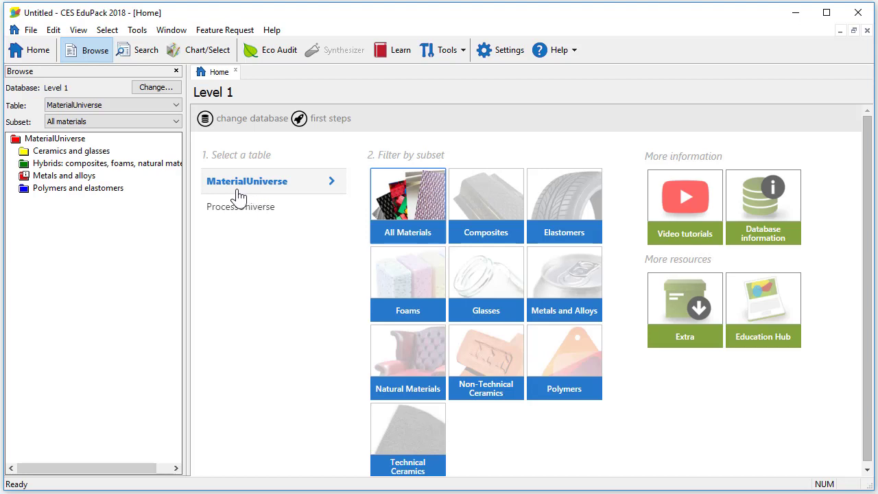
{"action": "left_click", "coordinate": [12, 151]}
{"action": "left_click", "coordinate": [12, 201]}
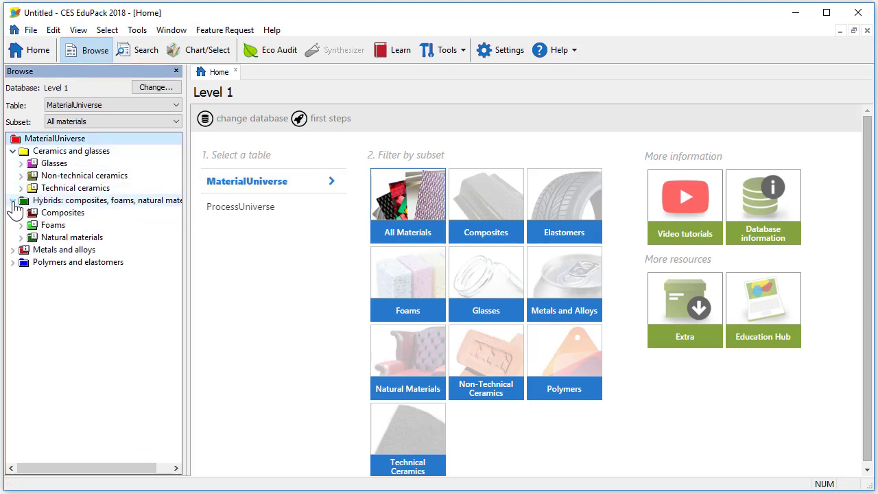
{"action": "left_click", "coordinate": [12, 250]}
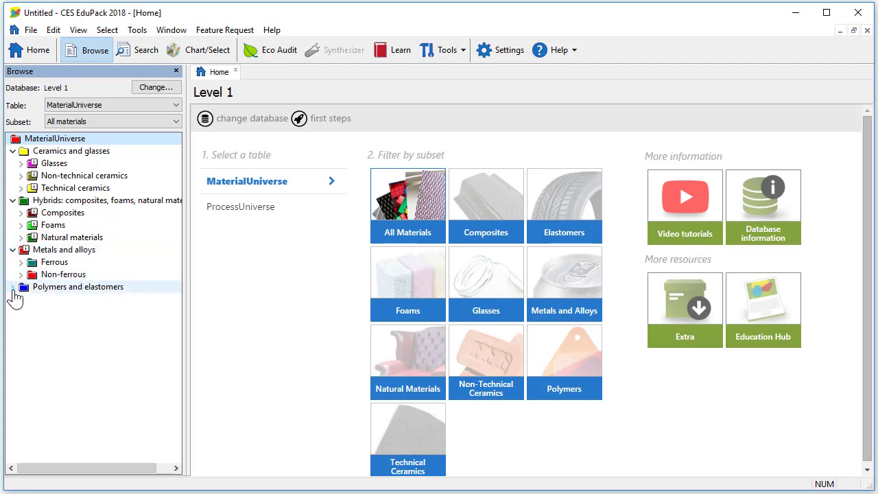
{"action": "left_click", "coordinate": [13, 286]}
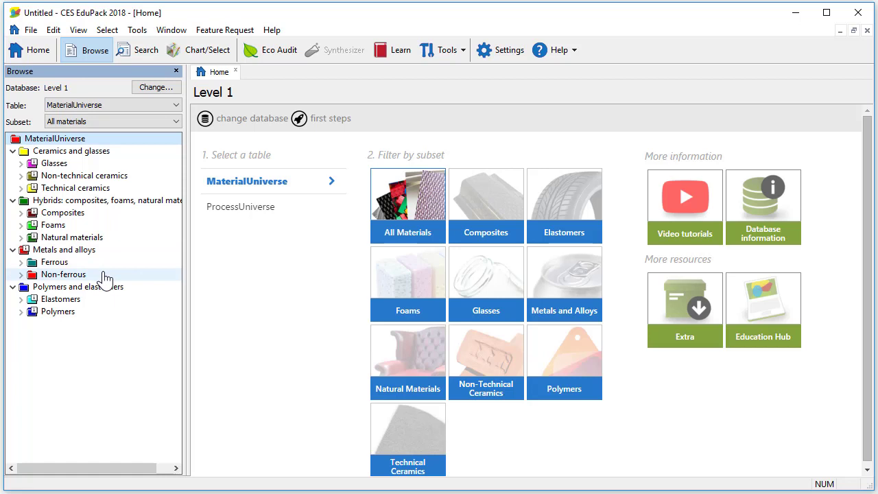
{"action": "left_click", "coordinate": [21, 275]}
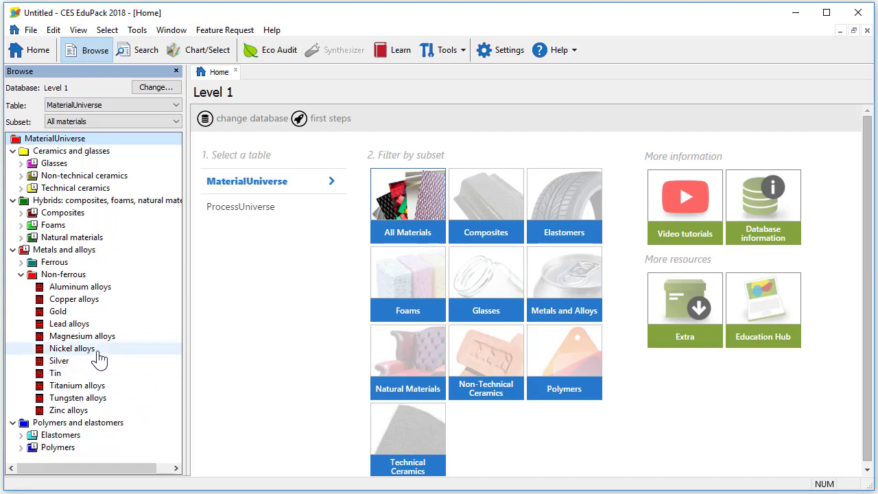
{"action": "left_click", "coordinate": [73, 350]}
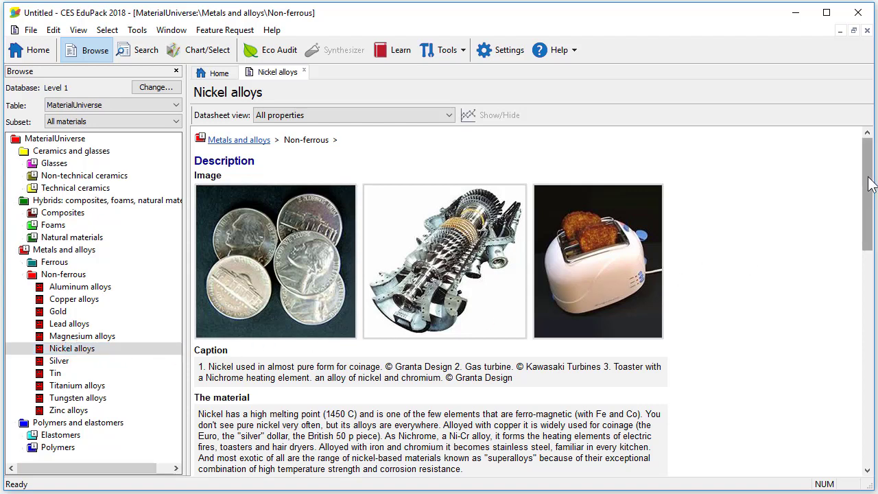
Scroll the Nickel alloys datasheet to its density (8.83e3–8.95e3 kg/m^3) and Young's modulus (190–220 GPa) values.
{"action": "left_click_drag", "start_coordinate": [869, 184], "coordinate": [871, 198]}
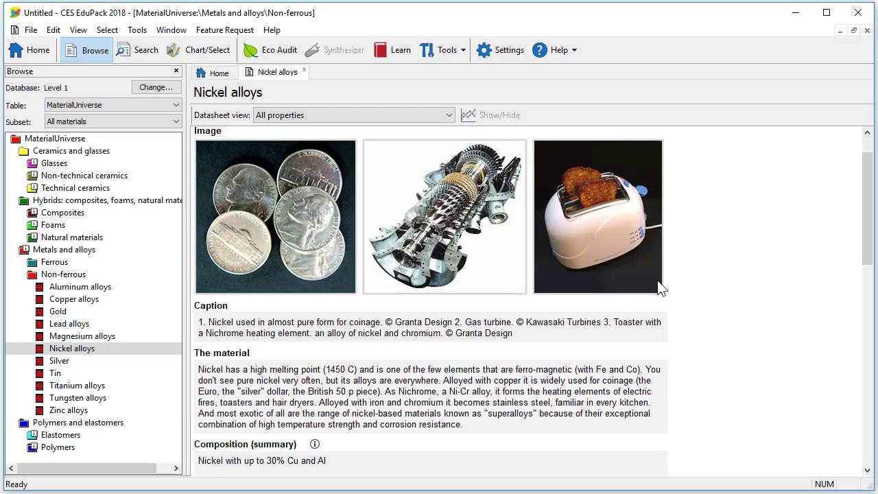
{"action": "left_click_drag", "start_coordinate": [866, 204], "coordinate": [867, 325]}
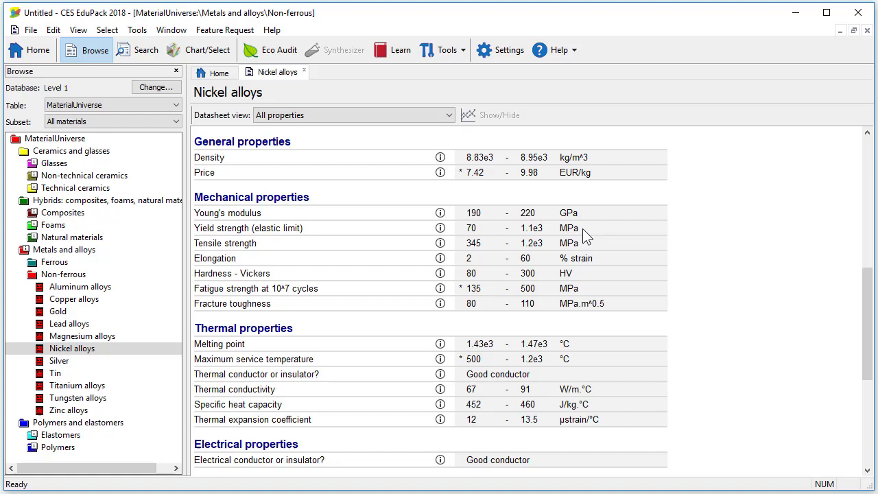
{"action": "left_click", "coordinate": [441, 228]}
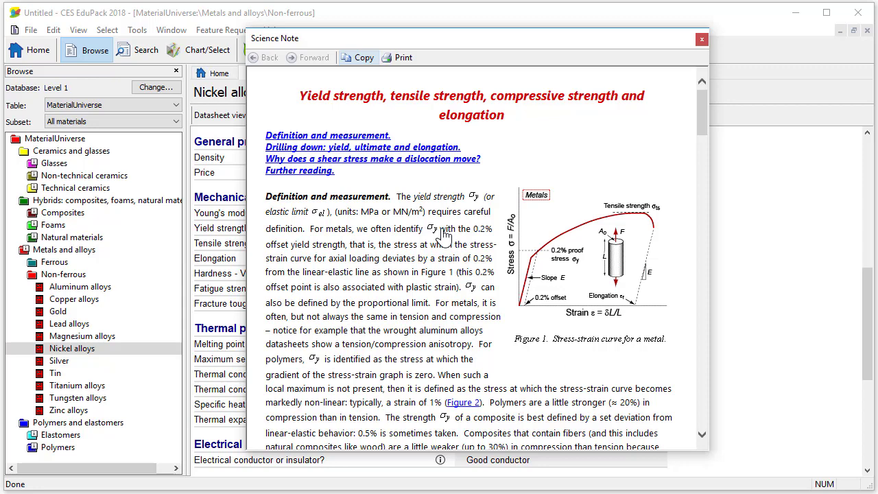
{"action": "left_click_drag", "start_coordinate": [700, 104], "coordinate": [700, 402]}
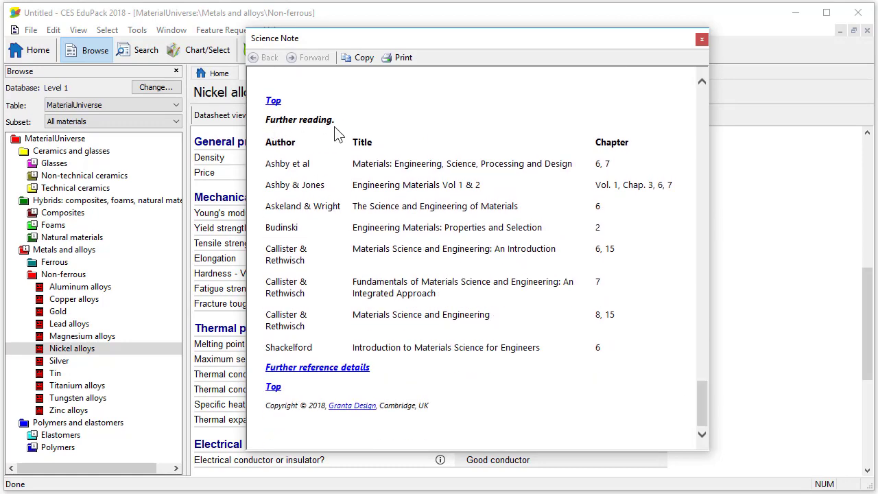
Close the science note and list the ProcessUniverse processes linked to Nickel alloys.
{"action": "left_click", "coordinate": [701, 39]}
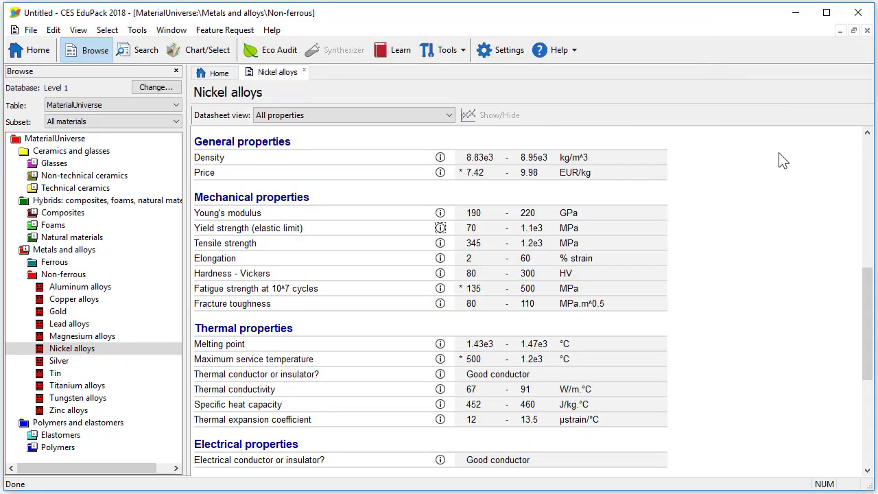
{"action": "left_click_drag", "start_coordinate": [862, 299], "coordinate": [868, 400]}
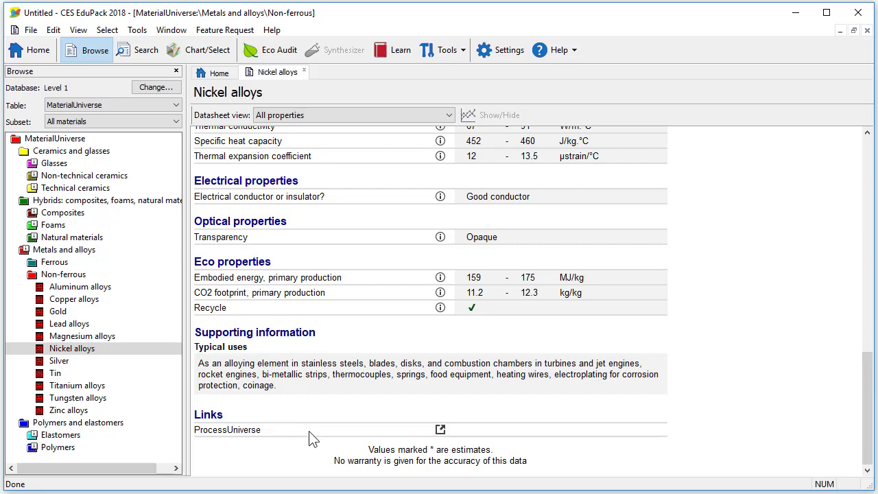
{"action": "left_click", "coordinate": [440, 430]}
Expand the Shaping, Joining and Surface treatment groups of the 45 linked processes, then go Home.
{"action": "left_click", "coordinate": [198, 157]}
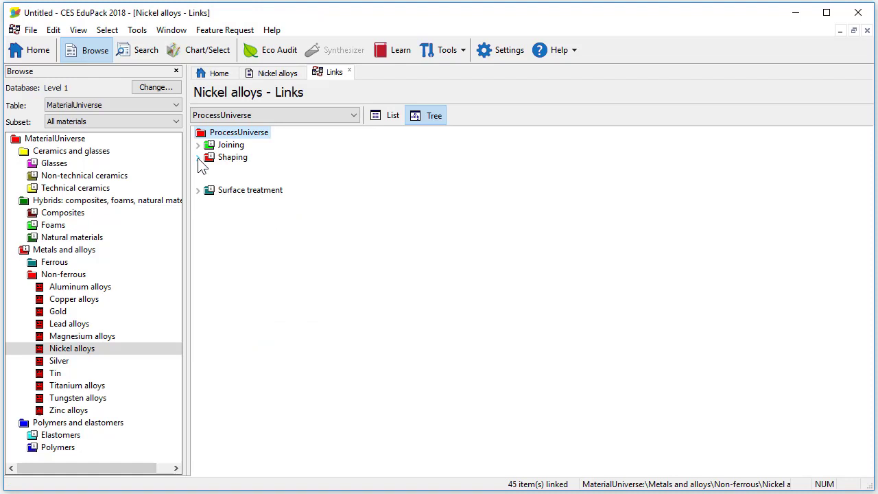
{"action": "left_click", "coordinate": [198, 145]}
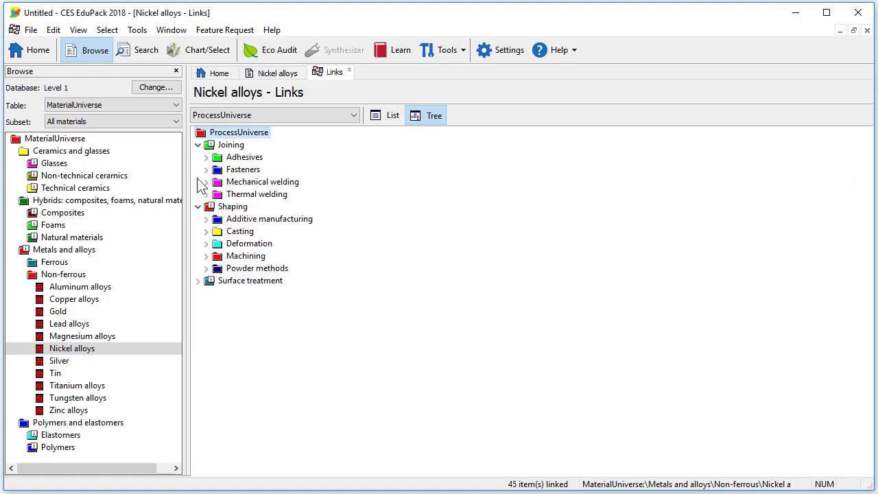
{"action": "left_click", "coordinate": [198, 281]}
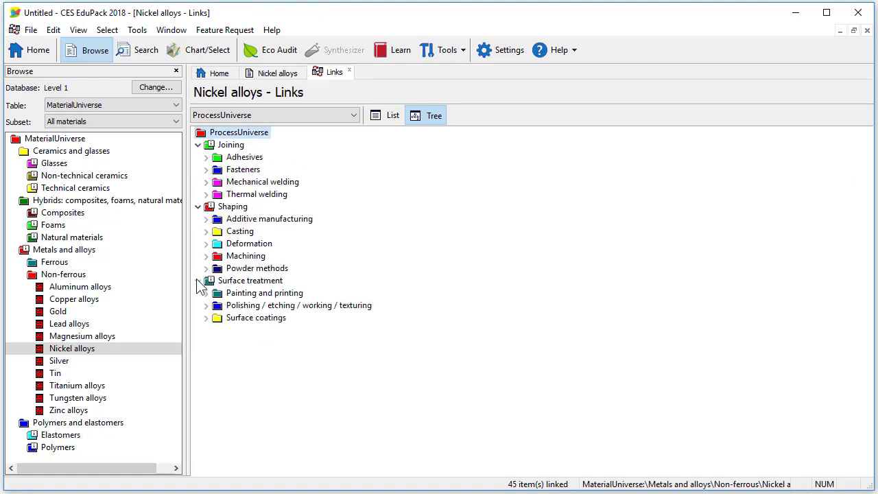
{"action": "left_click", "coordinate": [211, 72]}
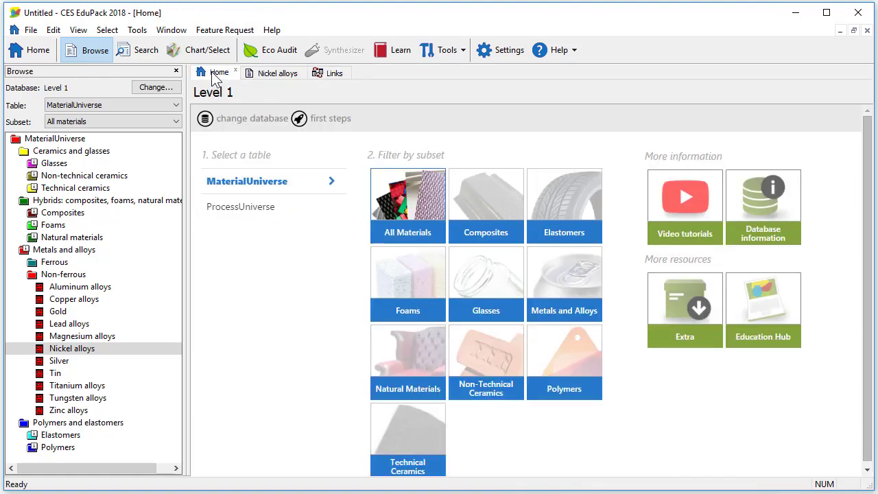
Browse the ProcessUniverse table with Shaping > Molding expanded to its eight molding processes.
{"action": "left_click", "coordinate": [246, 222]}
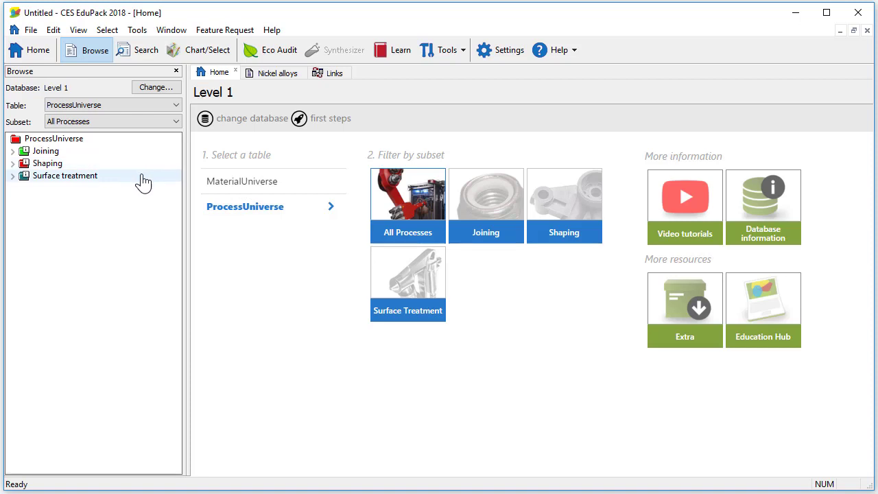
{"action": "left_click", "coordinate": [13, 163]}
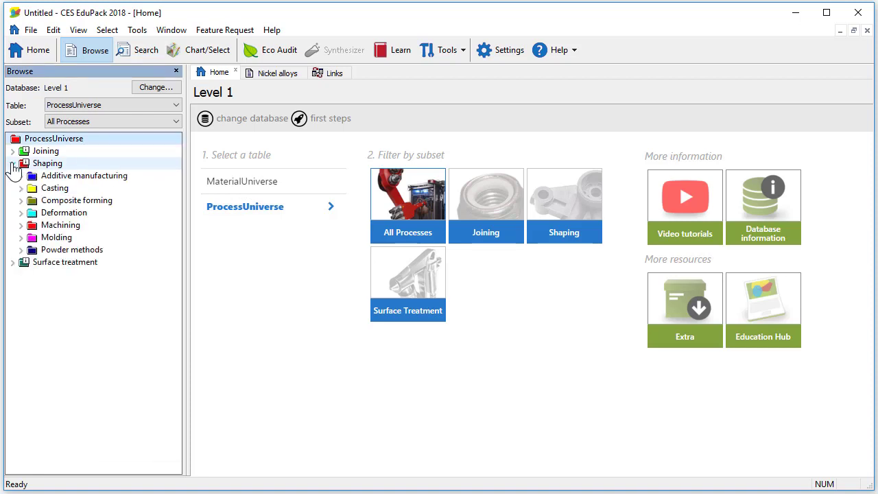
{"action": "left_click", "coordinate": [21, 237]}
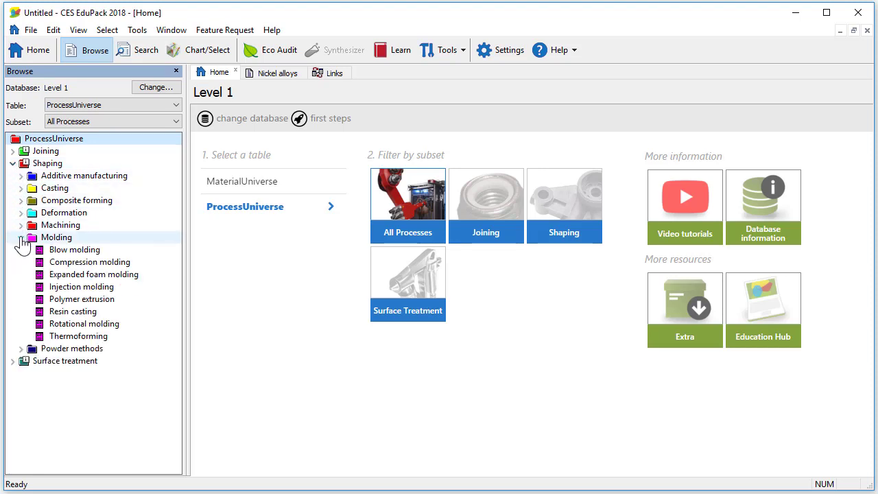
Open Blow molding and scroll to its batch size (500–5e7 units) and typical uses.
{"action": "left_click", "coordinate": [76, 253]}
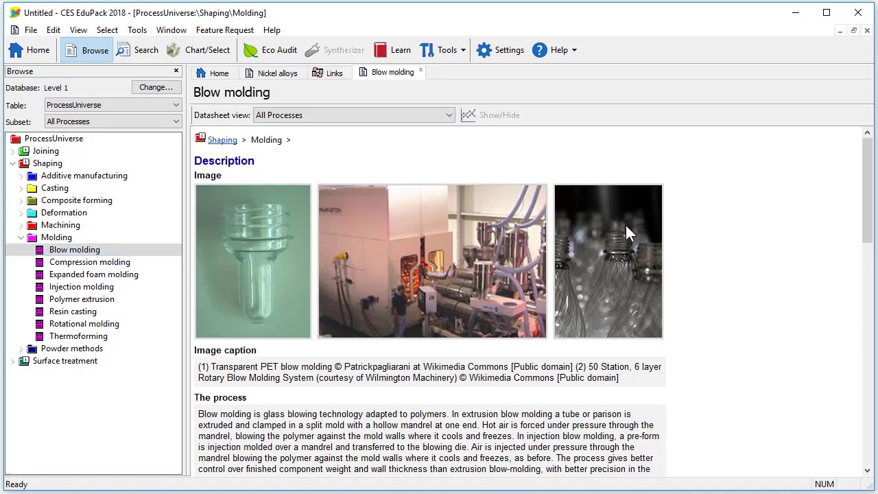
{"action": "left_click_drag", "start_coordinate": [867, 172], "coordinate": [867, 184]}
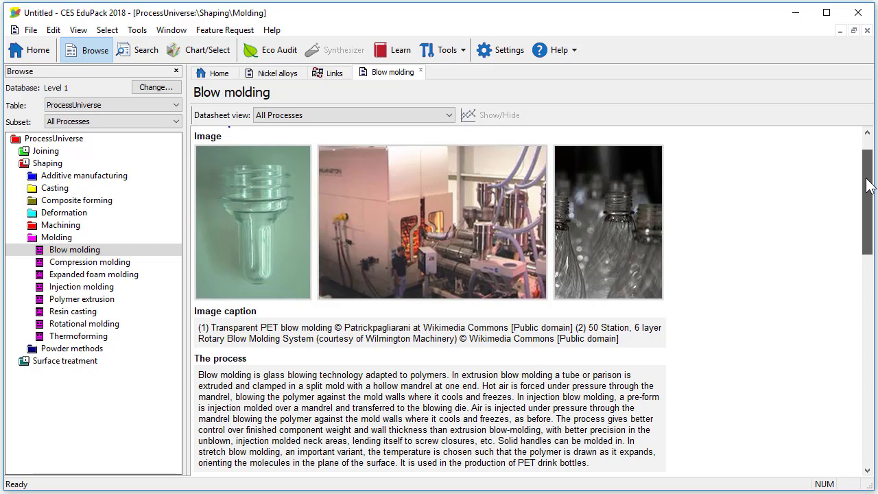
{"action": "left_click_drag", "start_coordinate": [868, 185], "coordinate": [864, 383]}
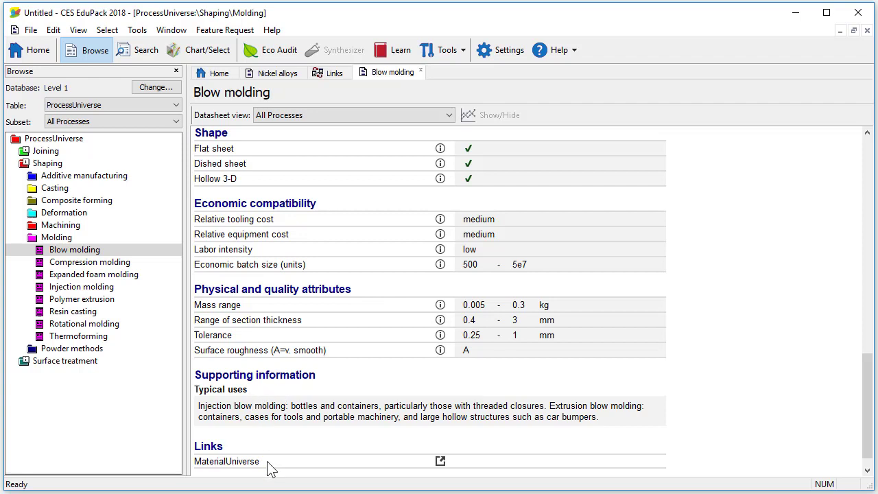
Show the 13 MaterialUniverse materials linked to Blow molding, from ABS to tpPVC.
{"action": "left_click", "coordinate": [441, 463]}
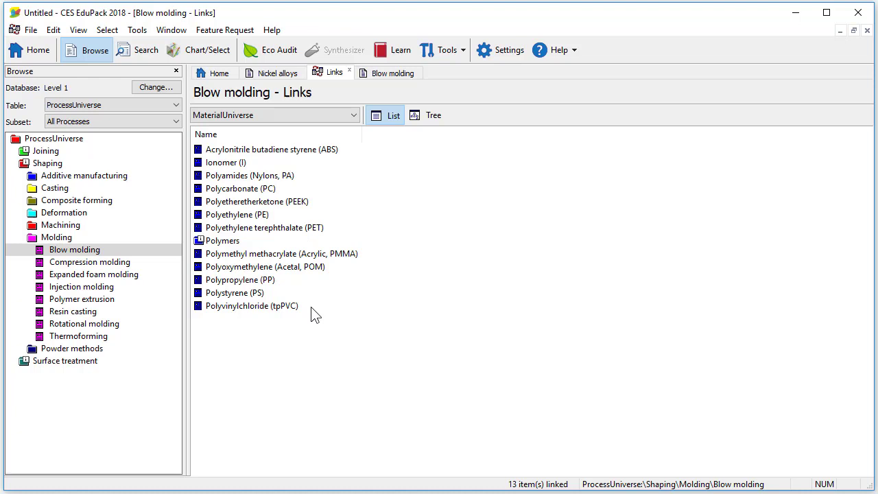
Open the Level 2 database and expand Metals and alloys > Non-ferrous > Nickel and alloys.
{"action": "left_click", "coordinate": [155, 88]}
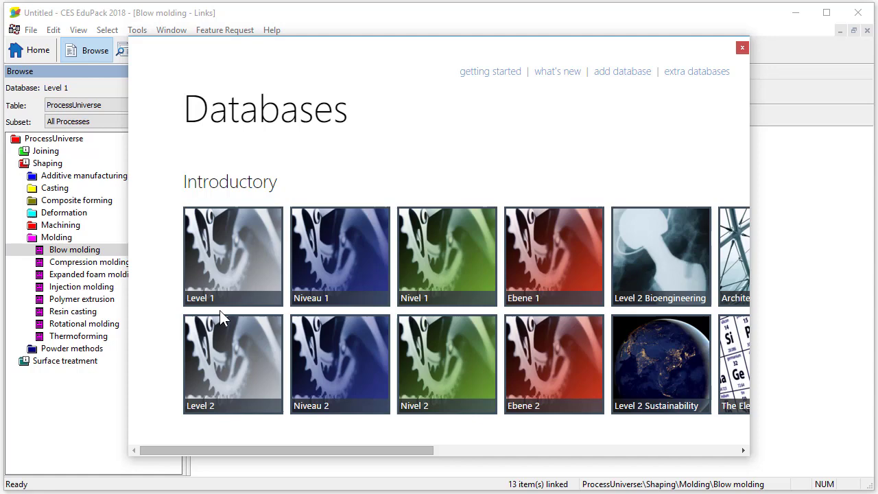
{"action": "left_click", "coordinate": [227, 362]}
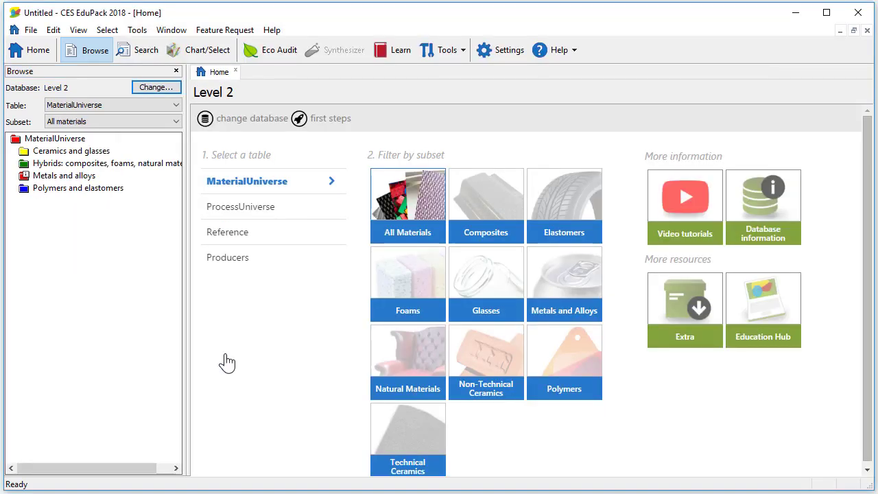
{"action": "left_click", "coordinate": [12, 175]}
{"action": "left_click", "coordinate": [21, 200]}
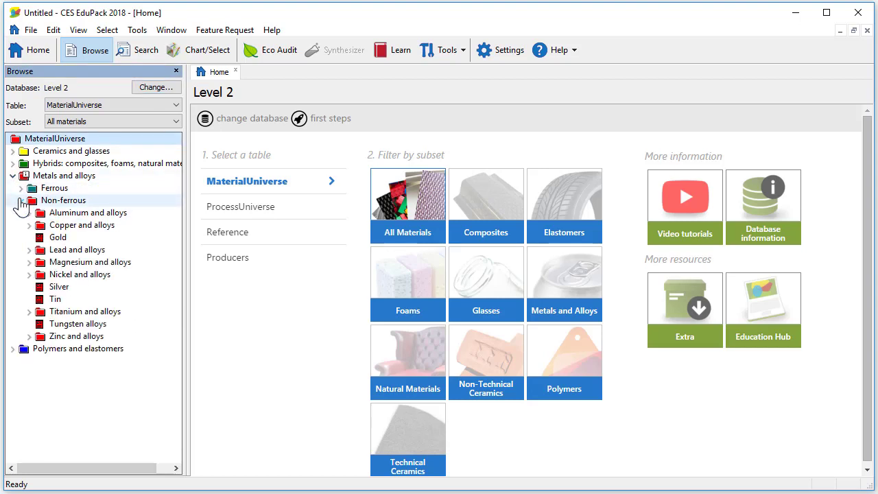
{"action": "left_click", "coordinate": [29, 275]}
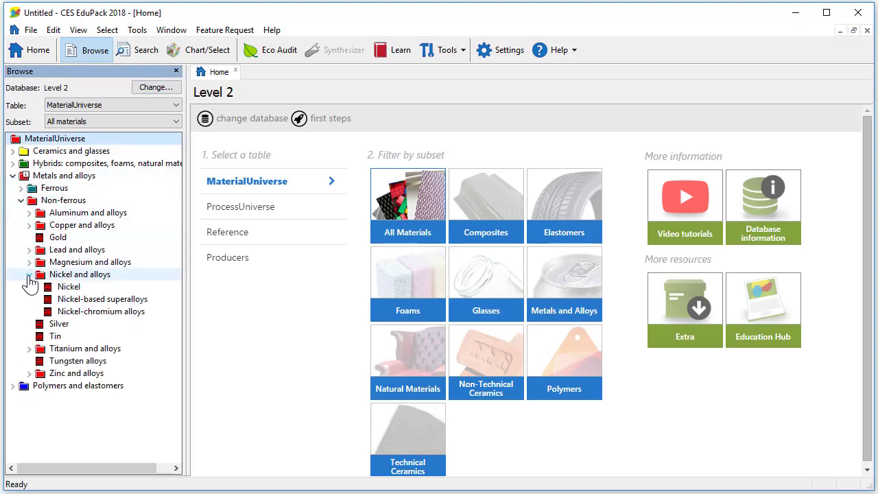
Open Nickel-based superalloys and scroll to its turbine uses and tradenames Inconel and Nimonic.
{"action": "double_click", "coordinate": [157, 304]}
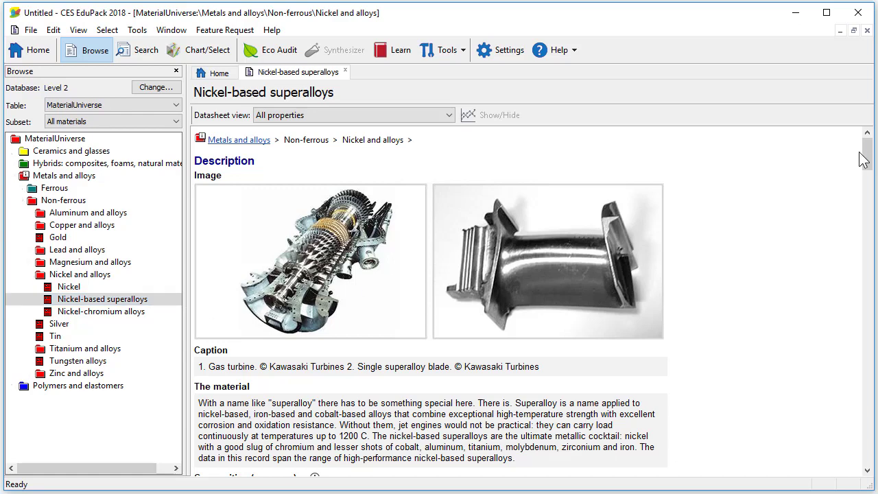
{"action": "left_click_drag", "start_coordinate": [867, 153], "coordinate": [870, 194]}
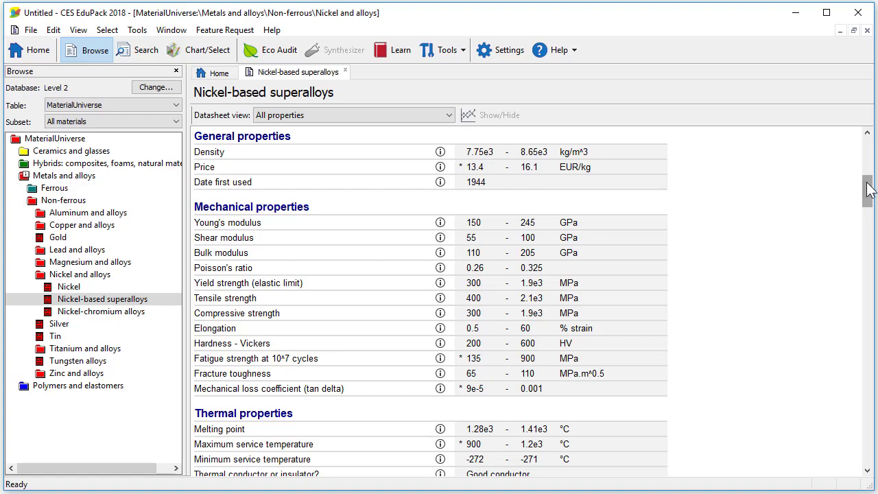
{"action": "left_click_drag", "start_coordinate": [868, 191], "coordinate": [867, 236]}
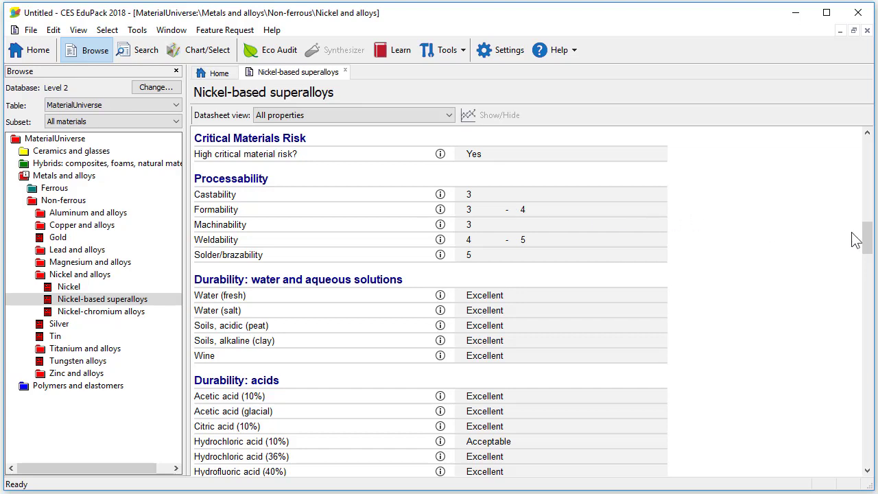
{"action": "left_click_drag", "start_coordinate": [868, 237], "coordinate": [869, 417]}
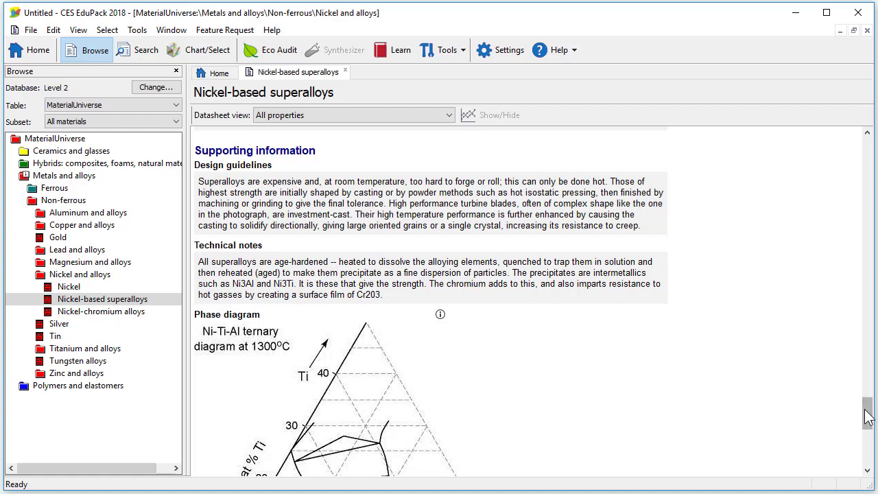
{"action": "left_click_drag", "start_coordinate": [867, 415], "coordinate": [868, 460]}
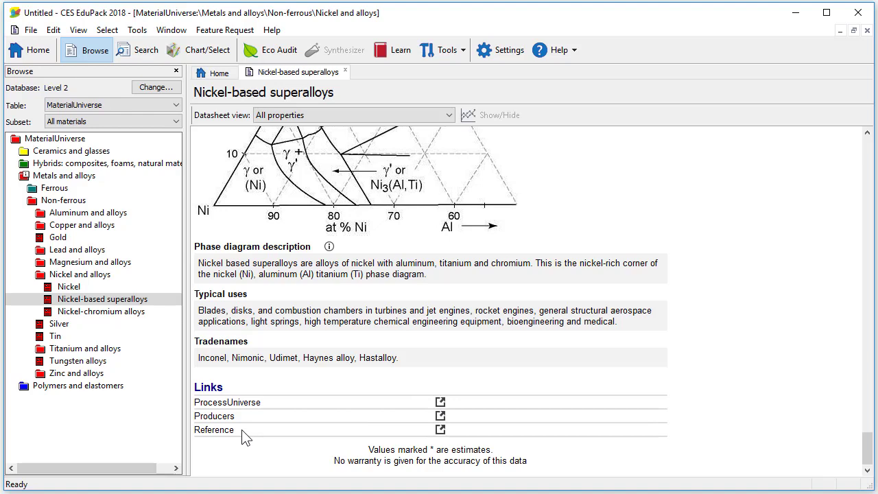
Open Blow molding via ProcessUniverse > Shaping > Molding > Thermoplastic molding in Level 2.
{"action": "left_click", "coordinate": [218, 74]}
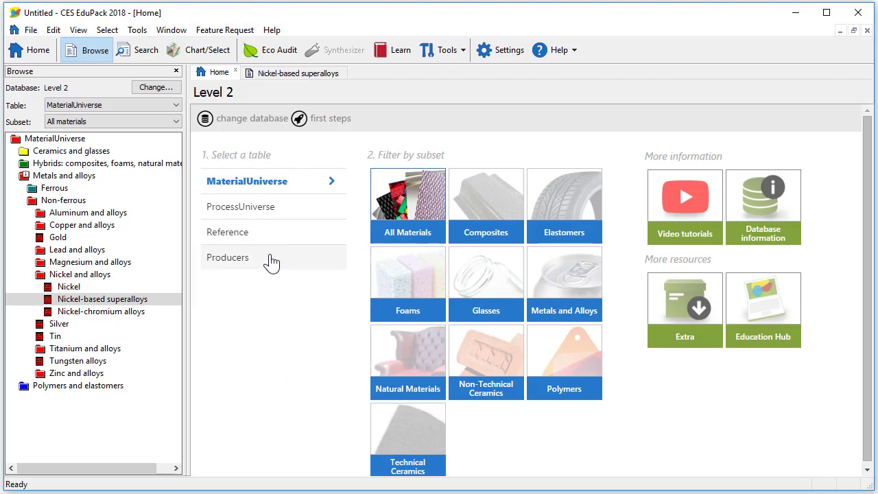
{"action": "left_click", "coordinate": [266, 212]}
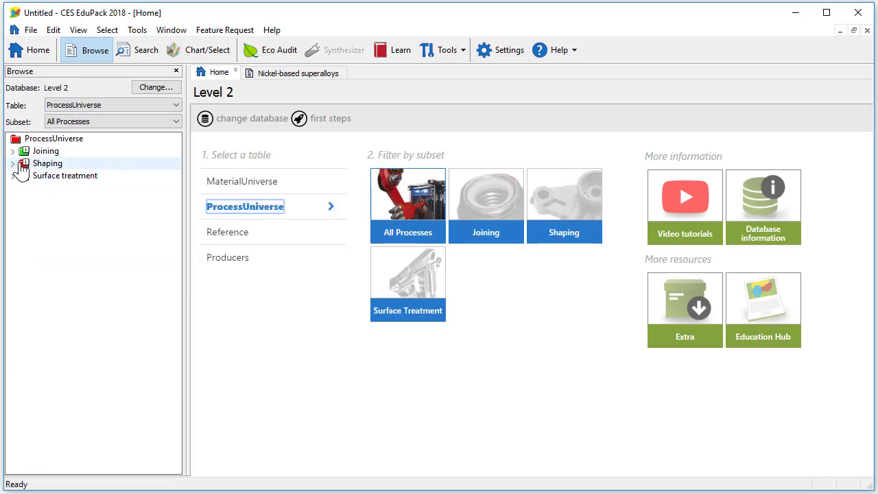
{"action": "left_click", "coordinate": [13, 163]}
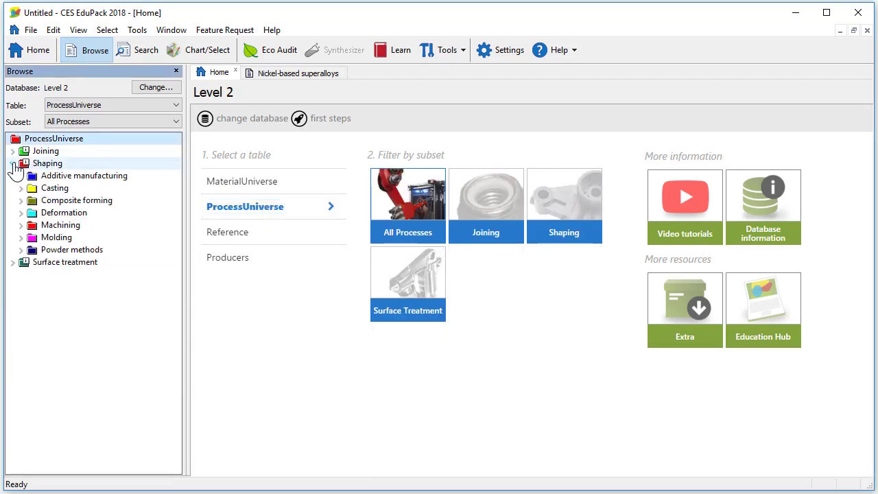
{"action": "left_click", "coordinate": [22, 238]}
{"action": "left_click", "coordinate": [29, 262]}
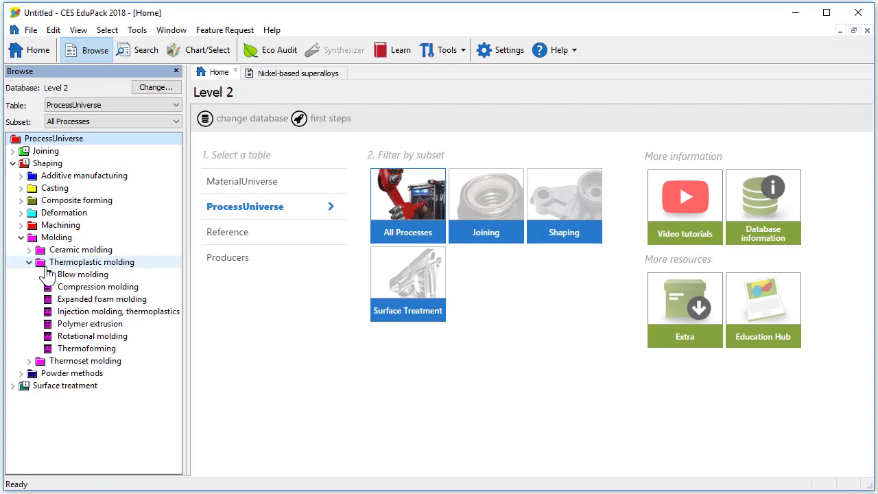
{"action": "left_click", "coordinate": [82, 274]}
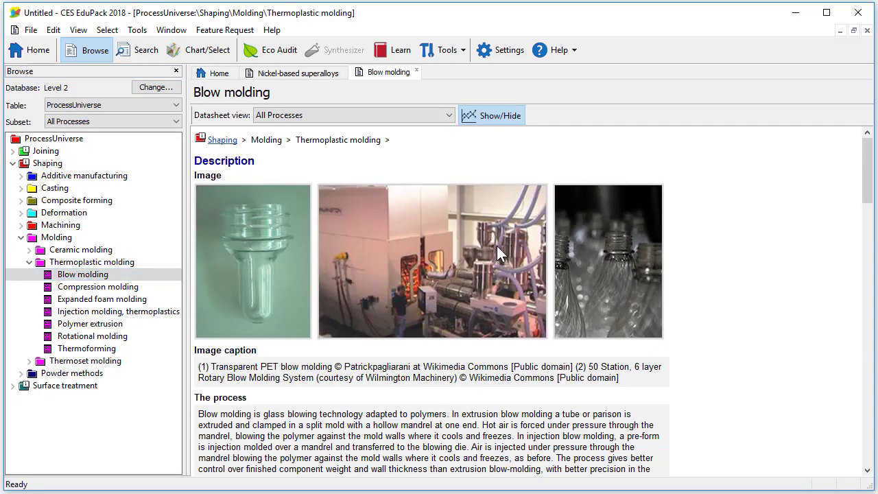
Scroll the Blow molding datasheet to Cost model and defaults, then switch to Search and select the search box.
{"action": "left_click_drag", "start_coordinate": [868, 189], "coordinate": [871, 370]}
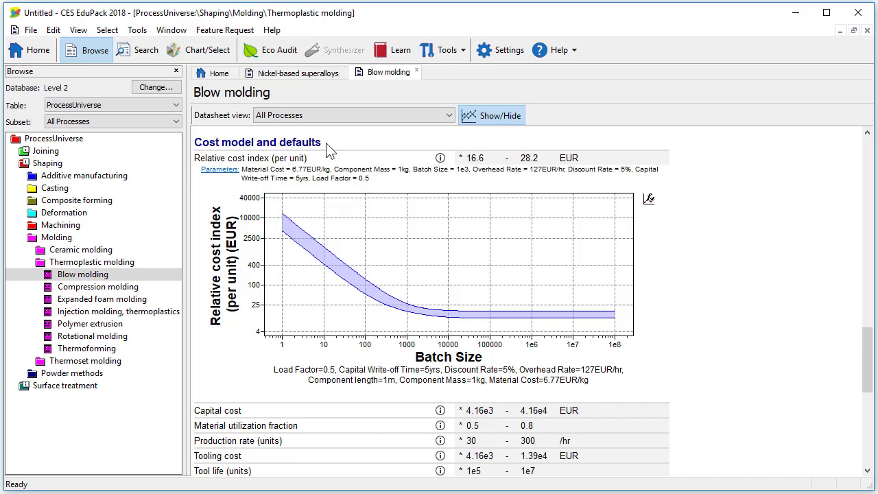
{"action": "left_click", "coordinate": [135, 52]}
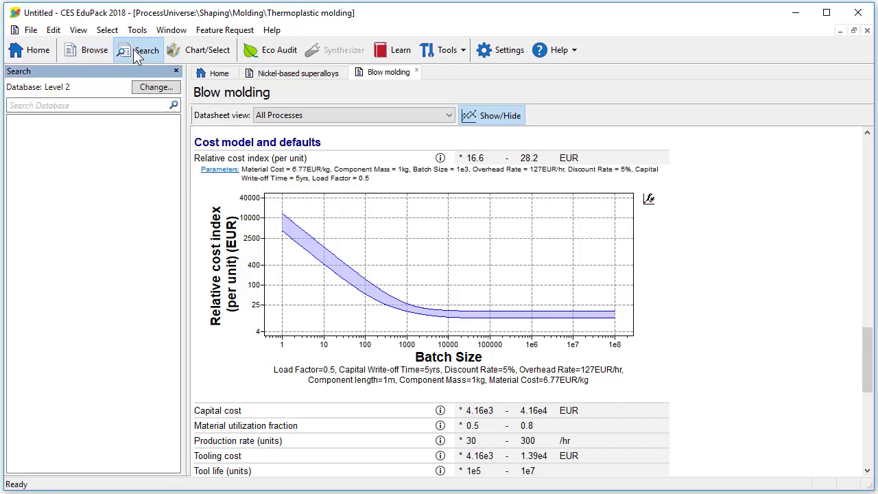
{"action": "left_click", "coordinate": [107, 105]}
Change the database to Level 3 from the Advanced list.
{"action": "left_click", "coordinate": [144, 94]}
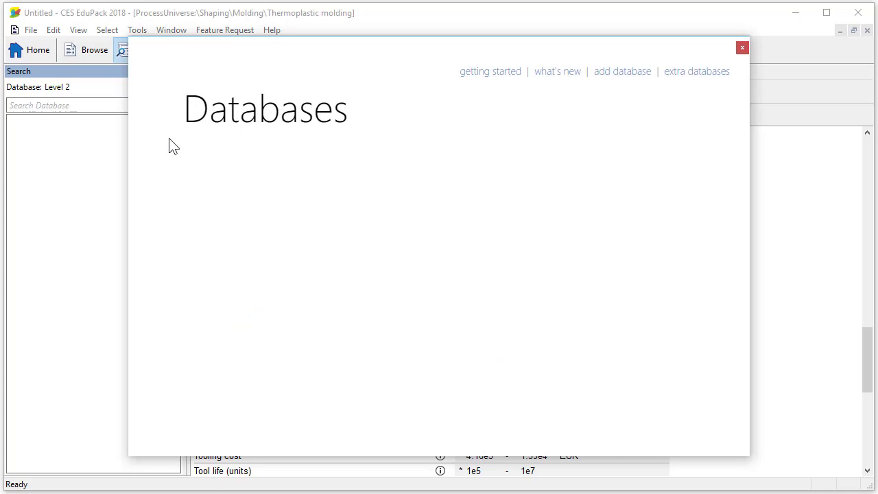
{"action": "left_click_drag", "start_coordinate": [268, 452], "coordinate": [517, 449]}
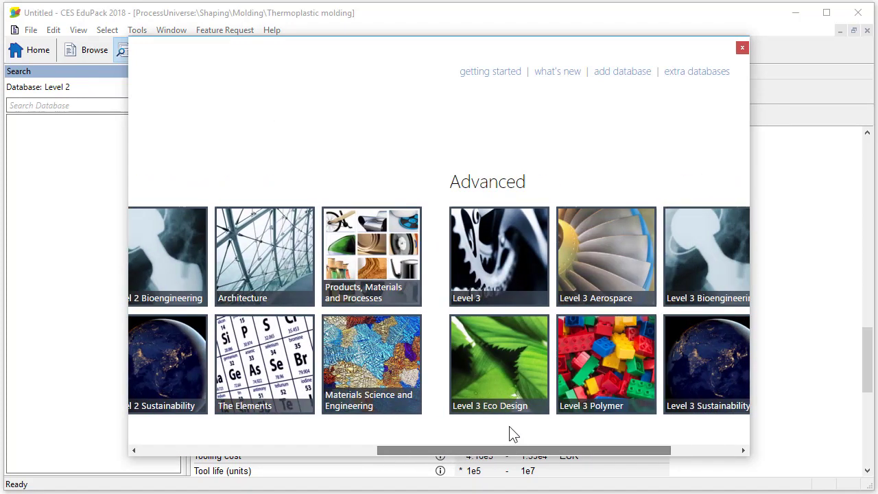
{"action": "left_click", "coordinate": [500, 257]}
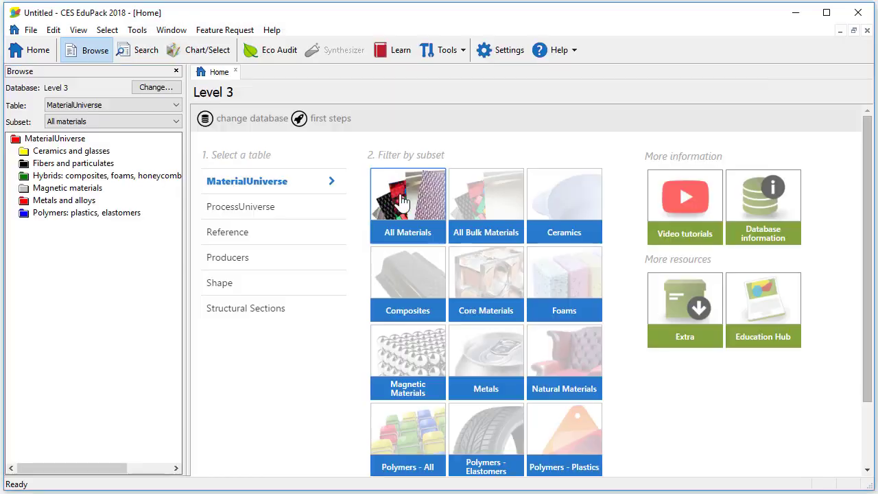
Expand Metals and alloys > Non-ferrous > Nickel > Chromium alloy > Wrought > Inconel > 625, then open the Annealed datasheet.
{"action": "left_click", "coordinate": [12, 200]}
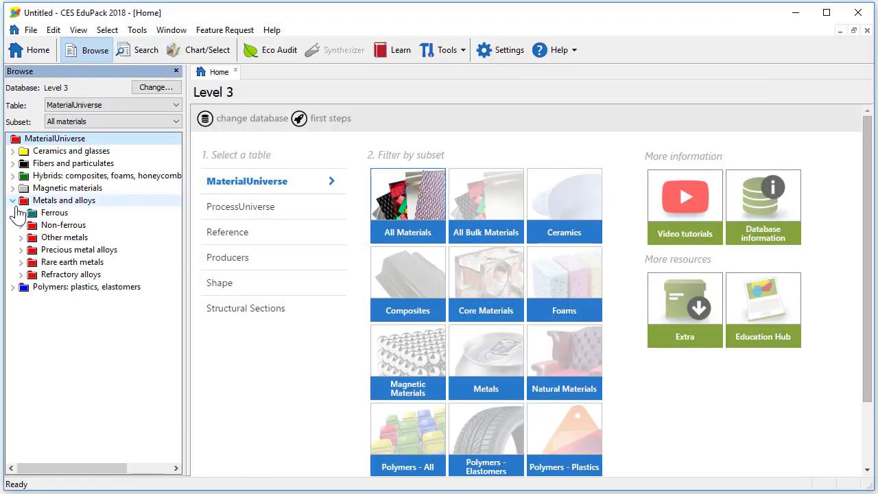
{"action": "left_click", "coordinate": [22, 226]}
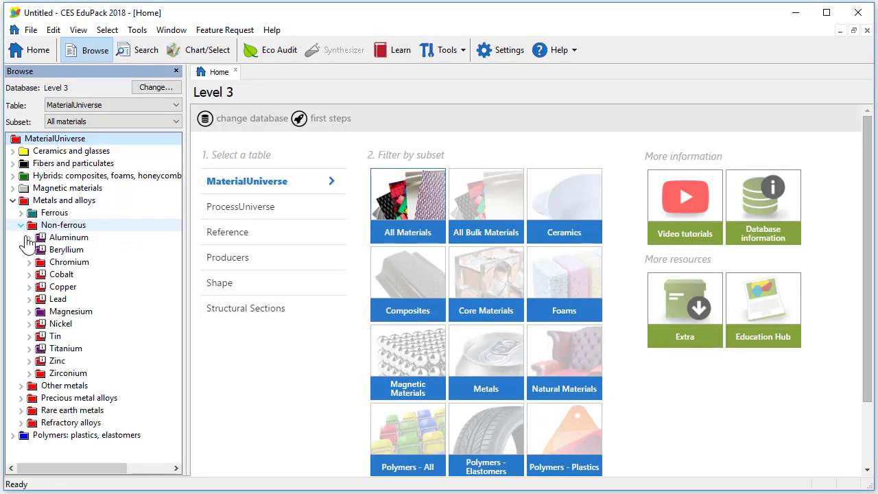
{"action": "left_click", "coordinate": [29, 323]}
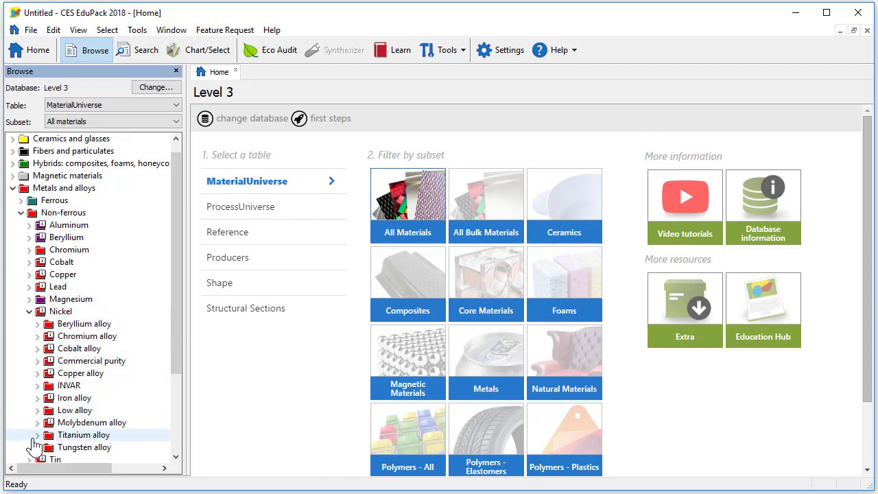
{"action": "left_click", "coordinate": [37, 336]}
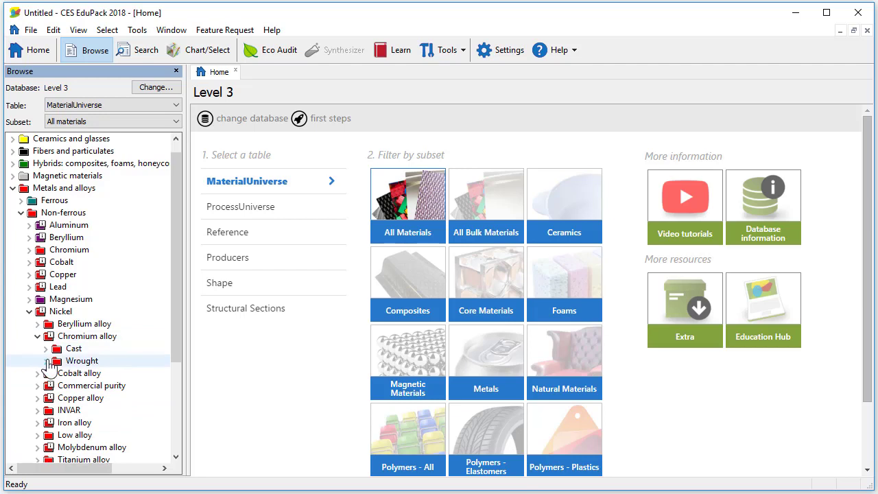
{"action": "left_click", "coordinate": [46, 360]}
{"action": "left_click", "coordinate": [55, 398]}
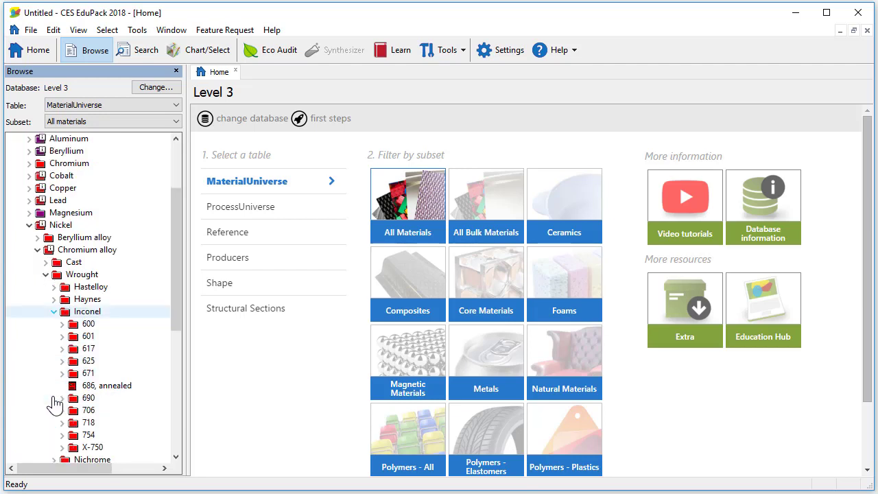
{"action": "left_click", "coordinate": [62, 361]}
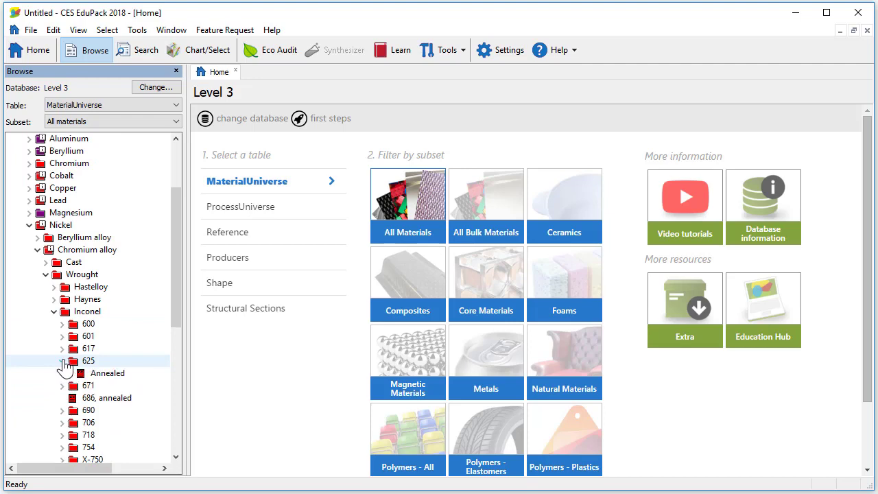
{"action": "left_click", "coordinate": [105, 372]}
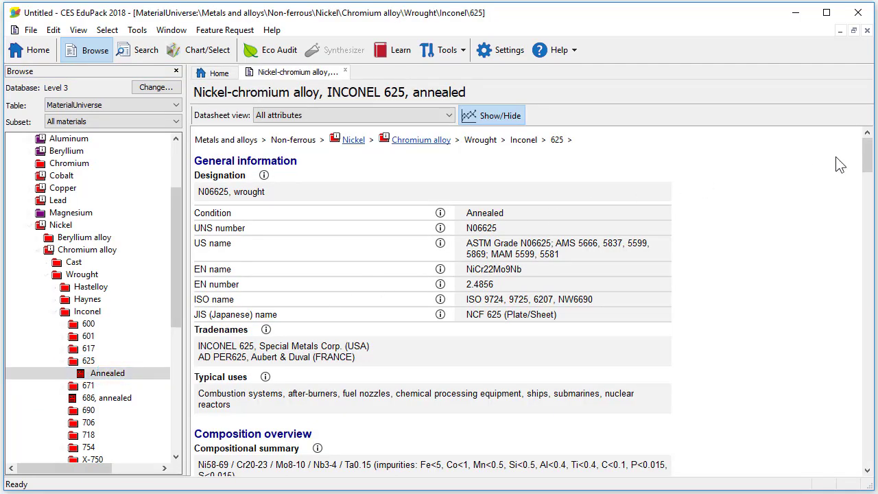
{"action": "left_click_drag", "start_coordinate": [866, 151], "coordinate": [864, 451]}
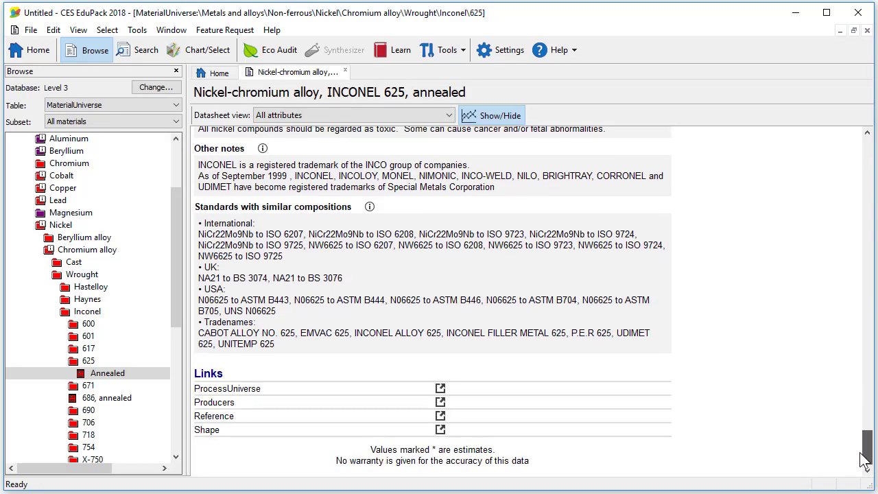